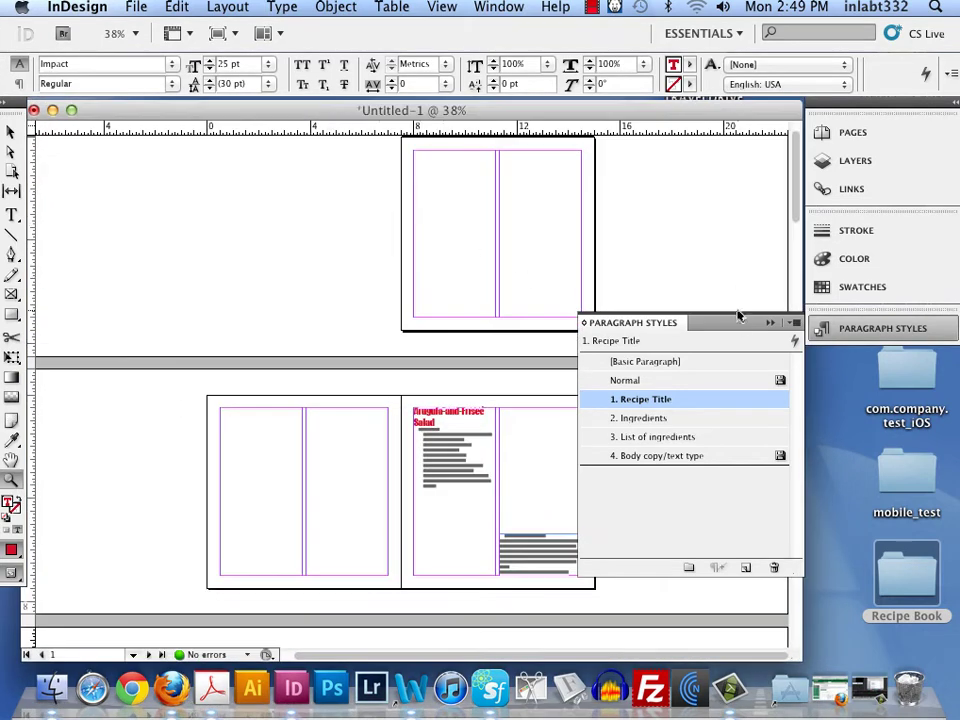
- Collapse the Paragraph Styles panel and marquee-zoom onto the Arugula-and-Frisee Salad spread
click(770, 322)
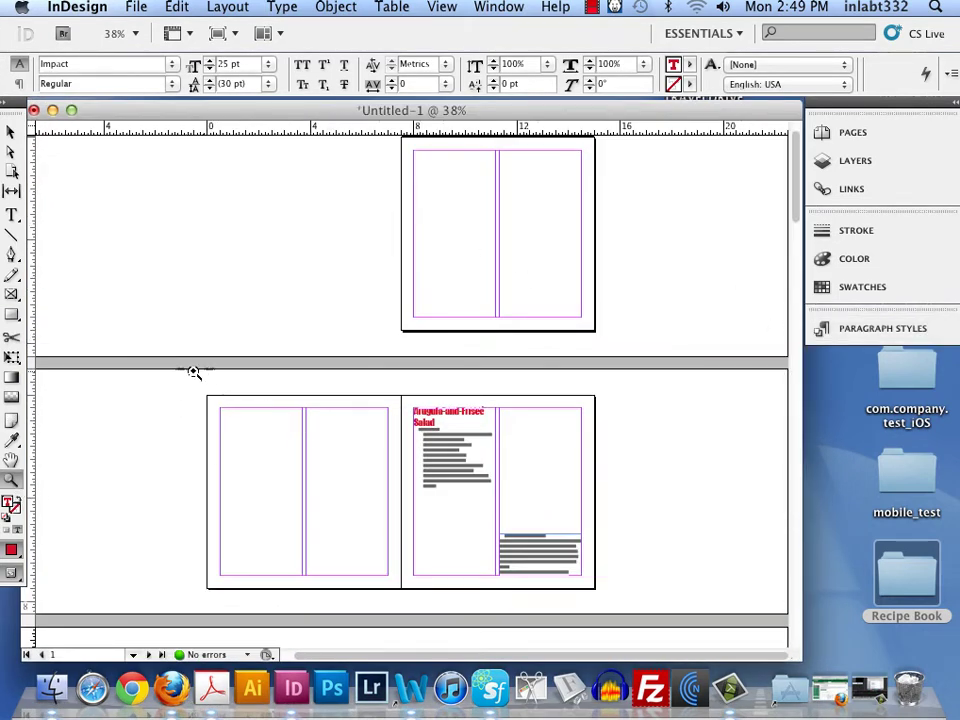
drag(184, 336, 613, 613)
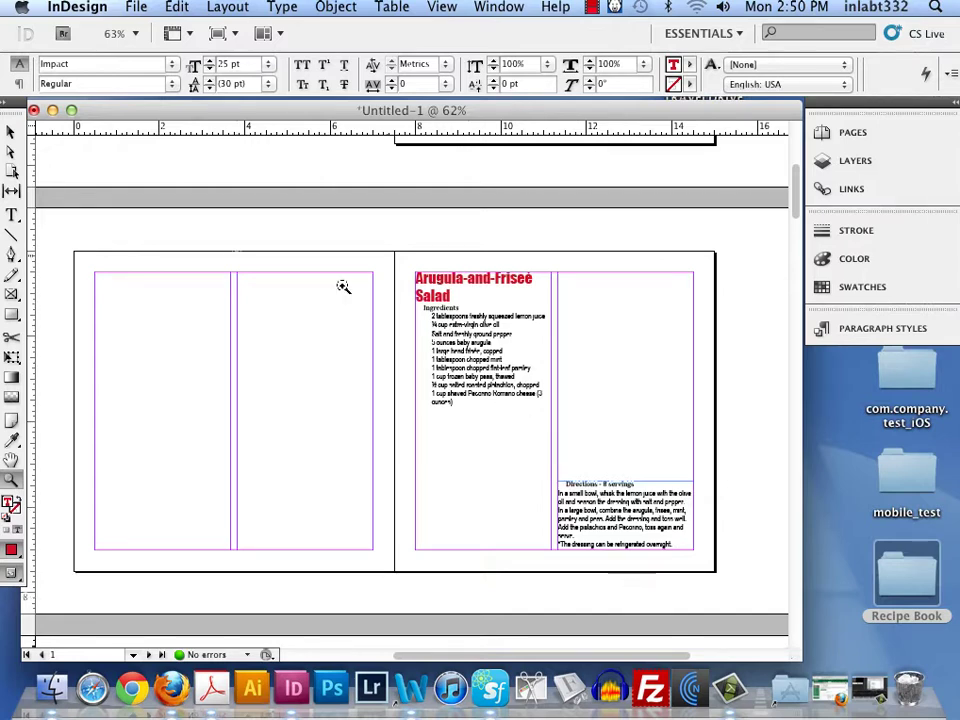
drag(99, 117, 110, 117)
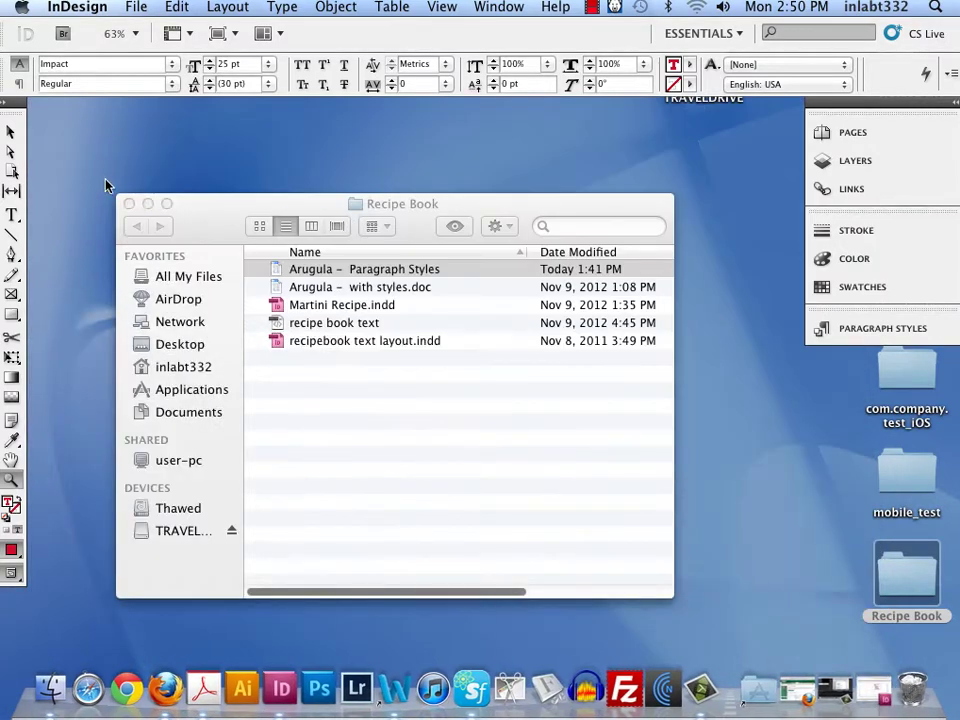
- Hide InDesign, minimize the Recipe Book folder window, and launch System Preferences from the Apple menu
key(super+h)
click(147, 203)
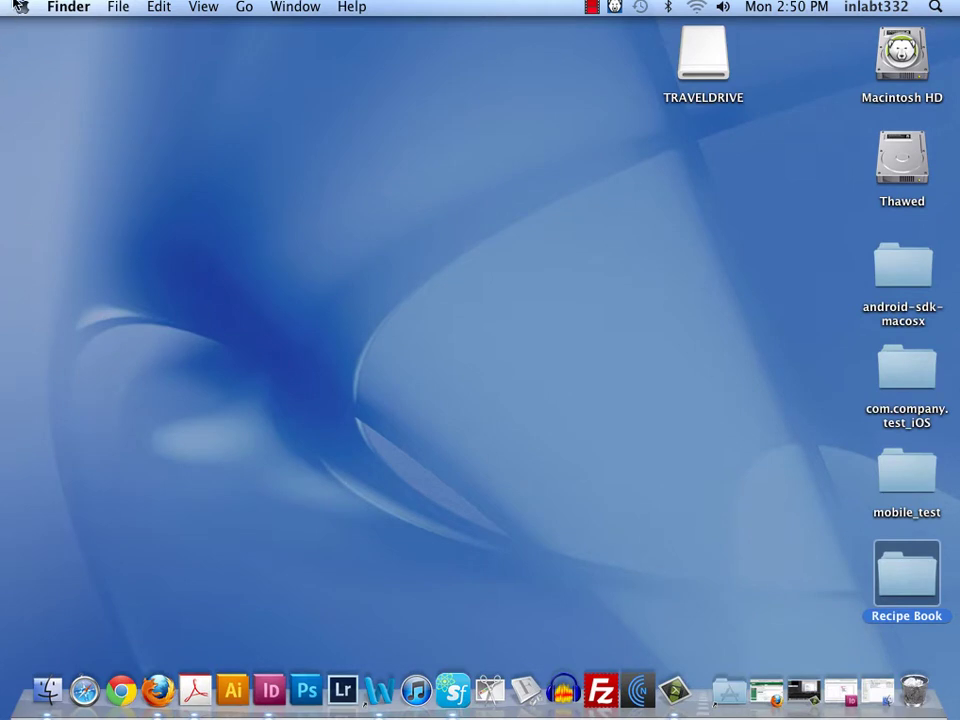
click(20, 7)
click(71, 94)
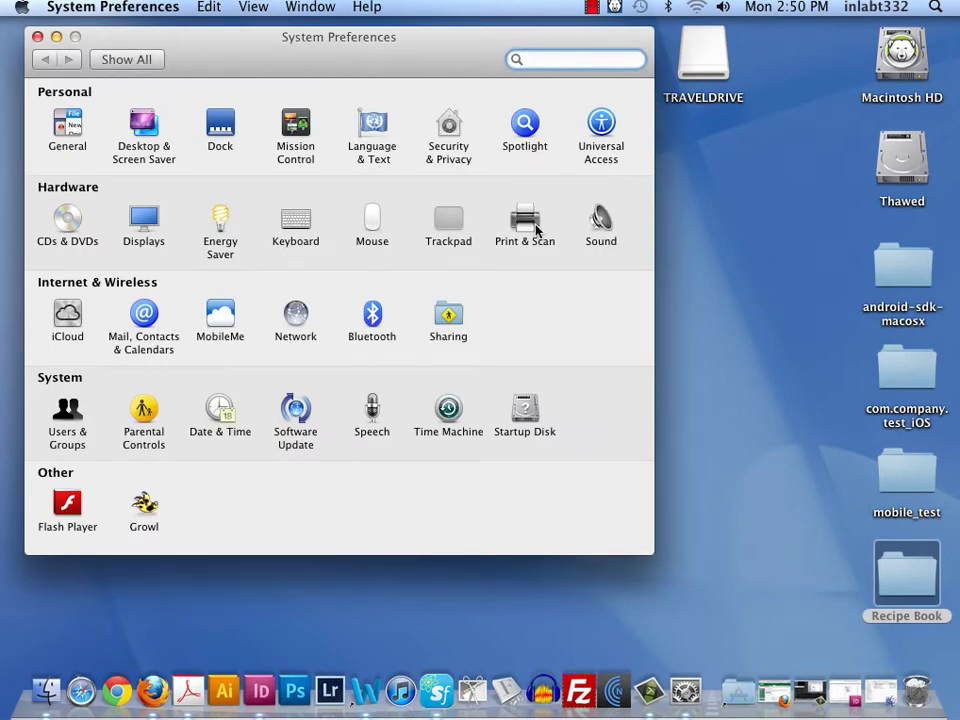
- Check the B&W HP LaserJet 8150DN entry in Print & Scan, then quit System Preferences
click(537, 230)
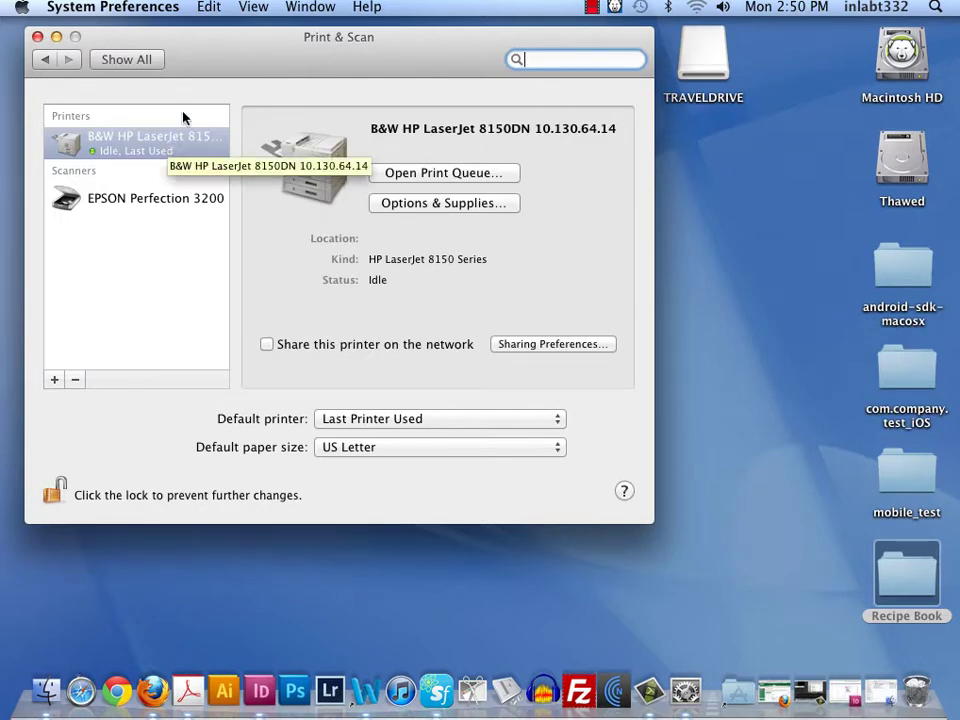
click(37, 37)
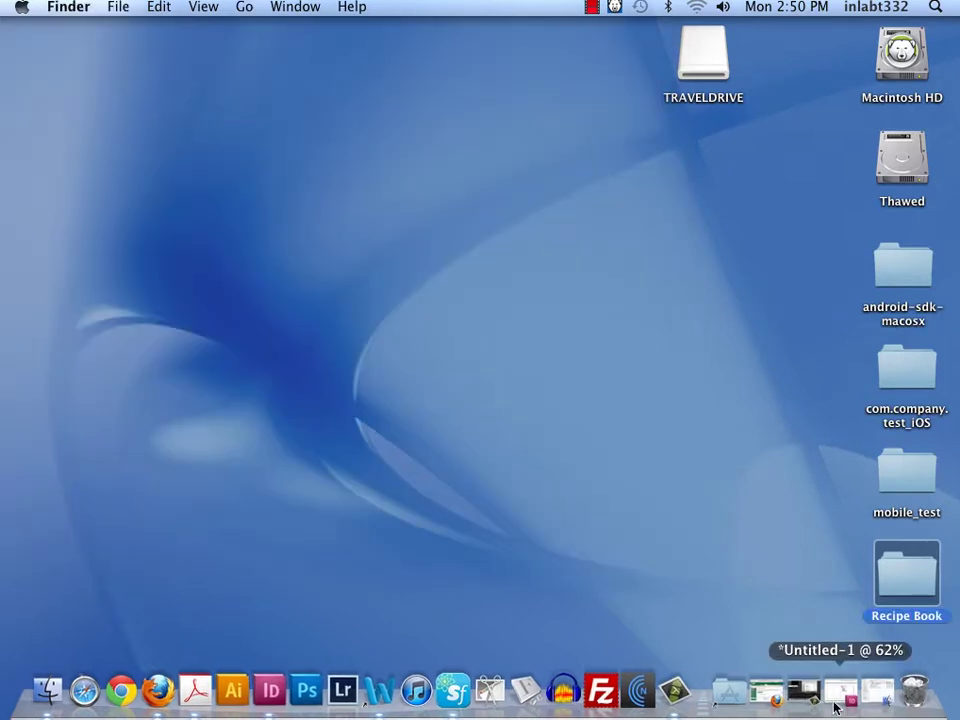
- Restore the recipe document from the Dock and scroll to the Jicama and Watermelon / Tri-Color Salad spread
click(840, 690)
scroll(507, 372, down, 5)
scroll(507, 372, down, 5)
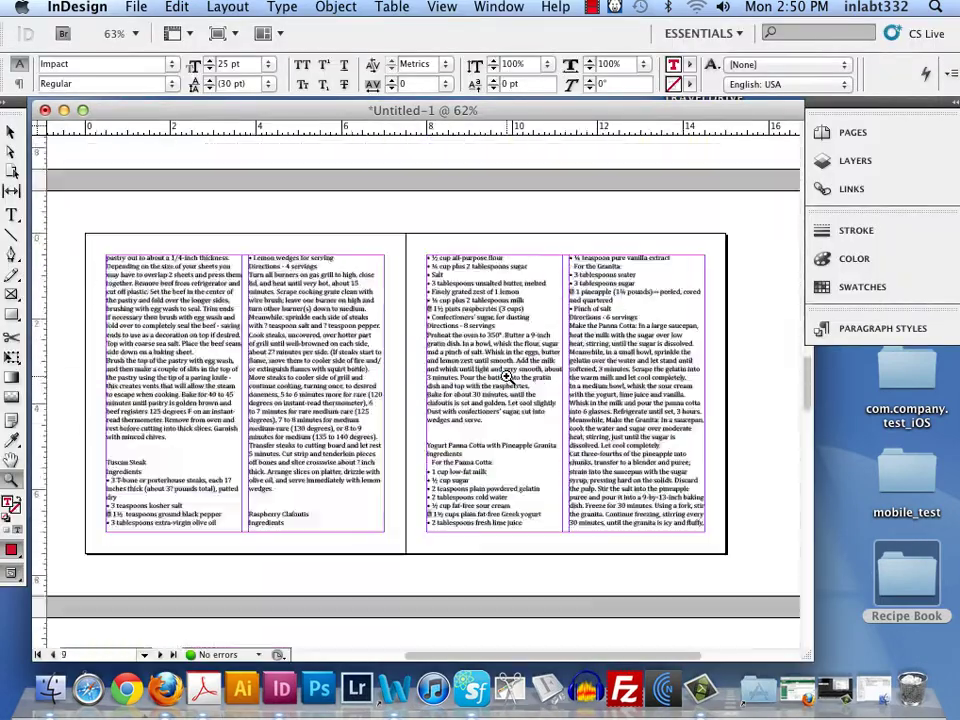
scroll(498, 367, up, 5)
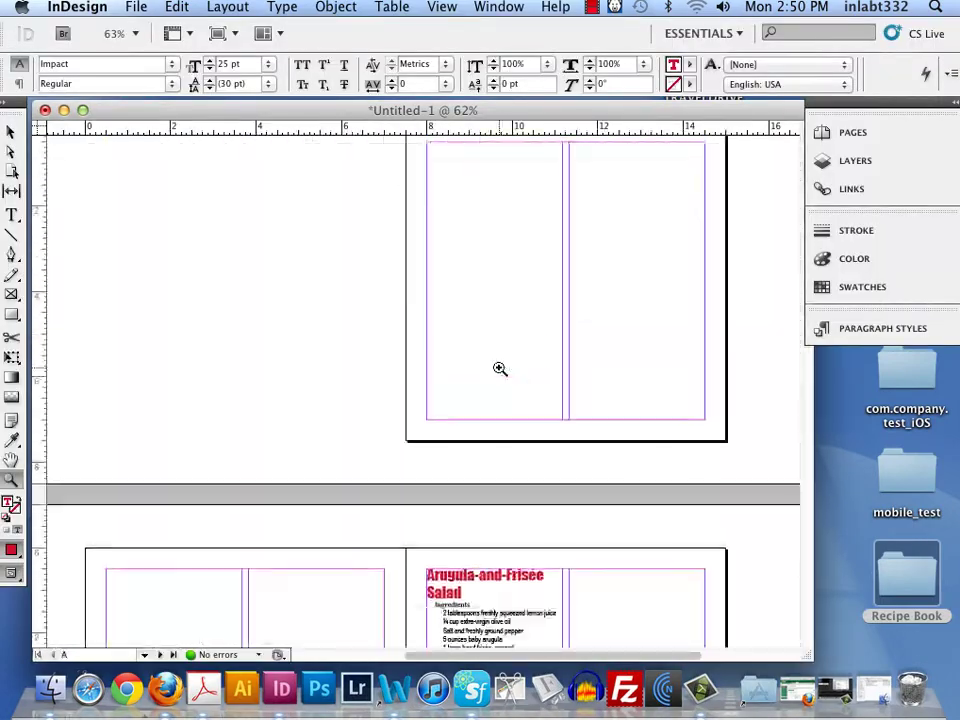
scroll(499, 361, up, 5)
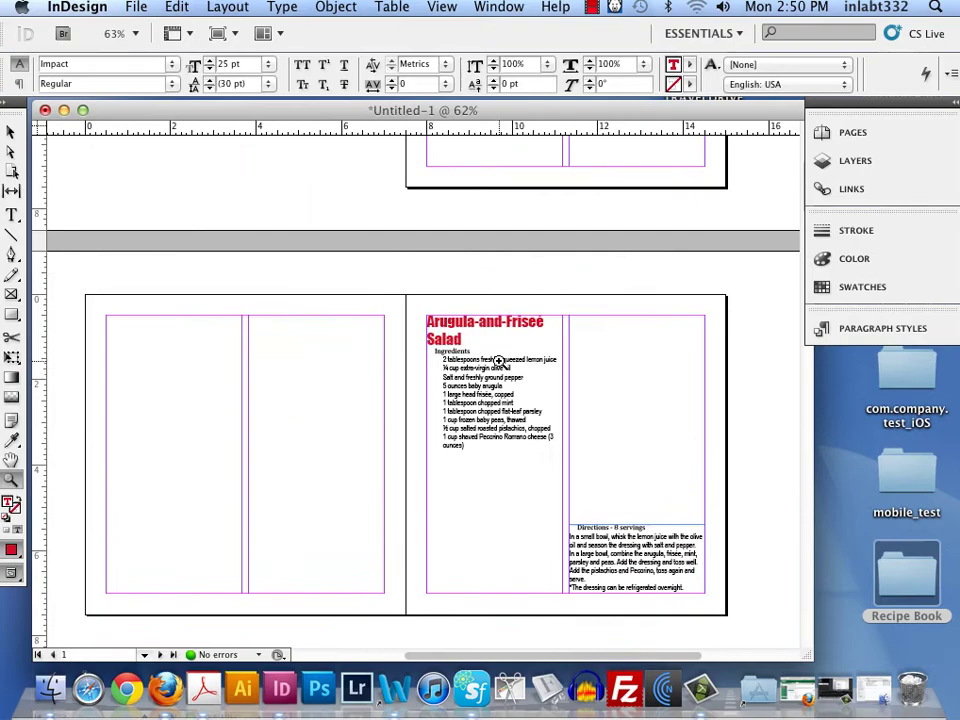
scroll(531, 379, down, 13)
scroll(532, 380, up, 6)
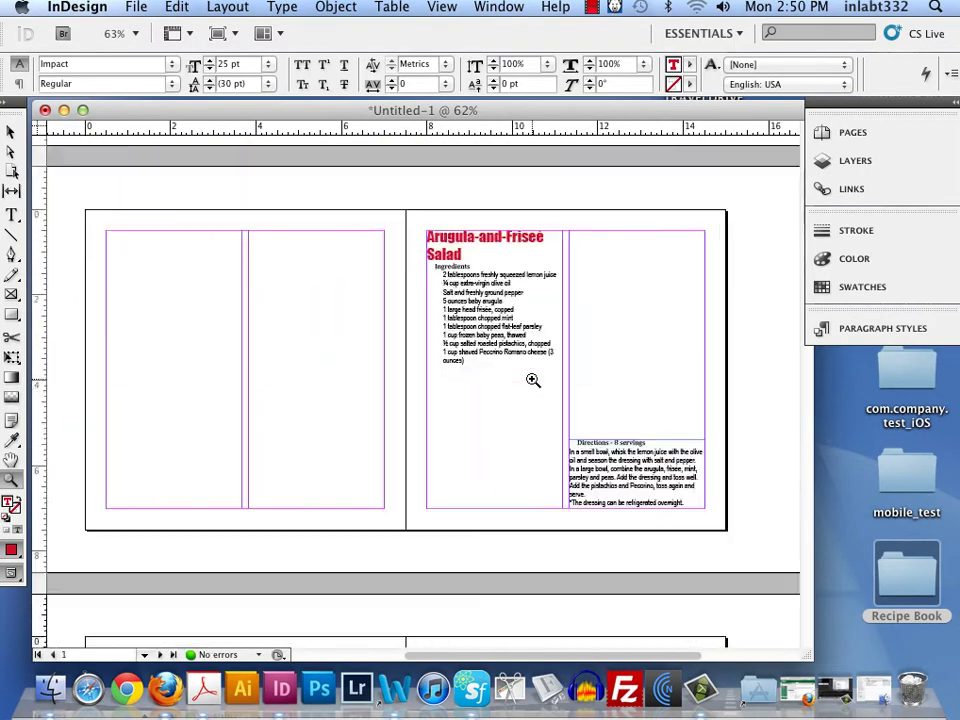
scroll(532, 380, down, 8)
scroll(530, 378, up, 5)
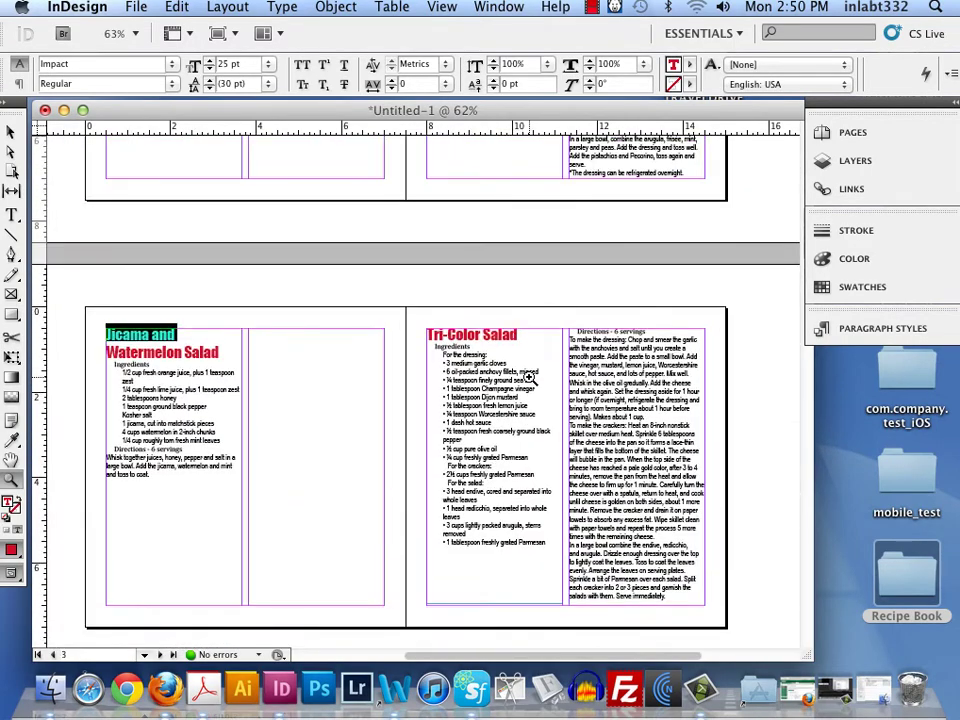
- Open the Print dialog with the B&W HP LaserJet 8150DN printer and Spreads enabled
click(136, 8)
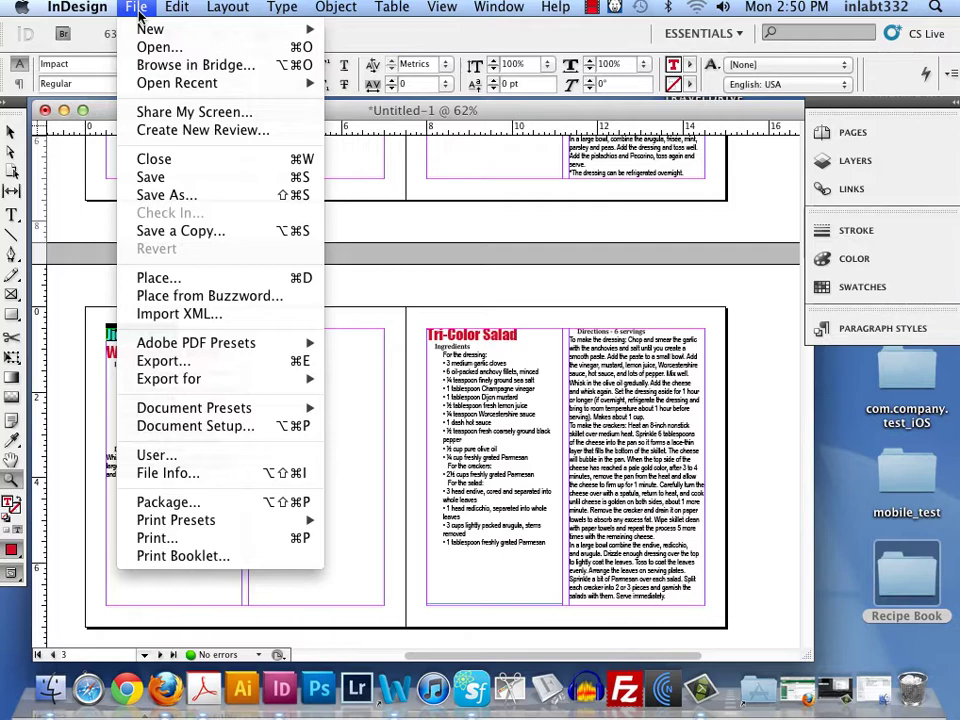
click(160, 537)
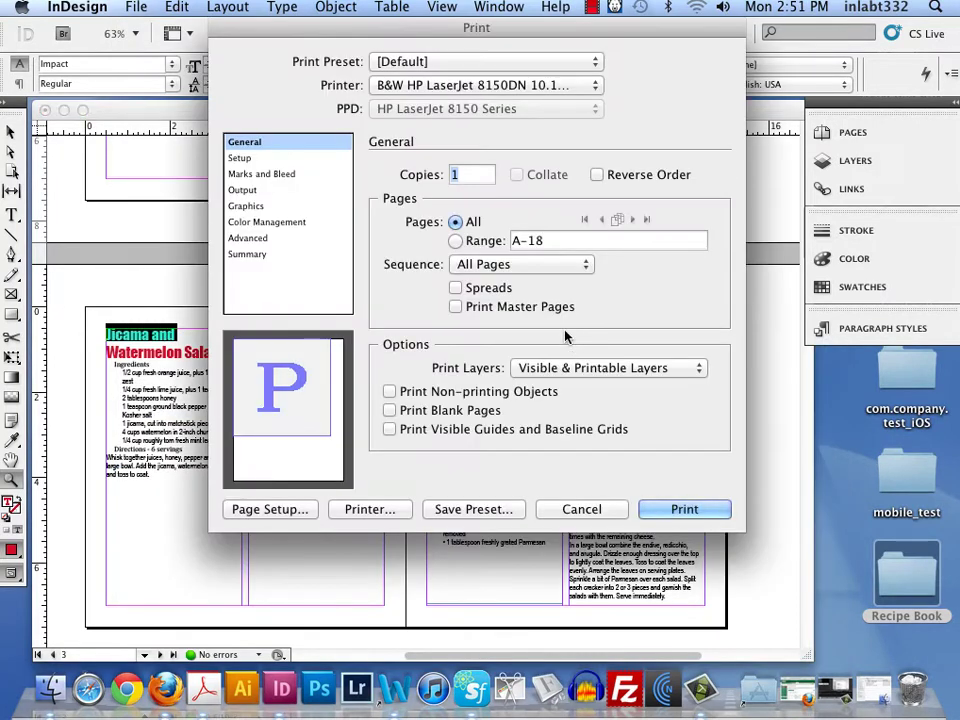
click(411, 86)
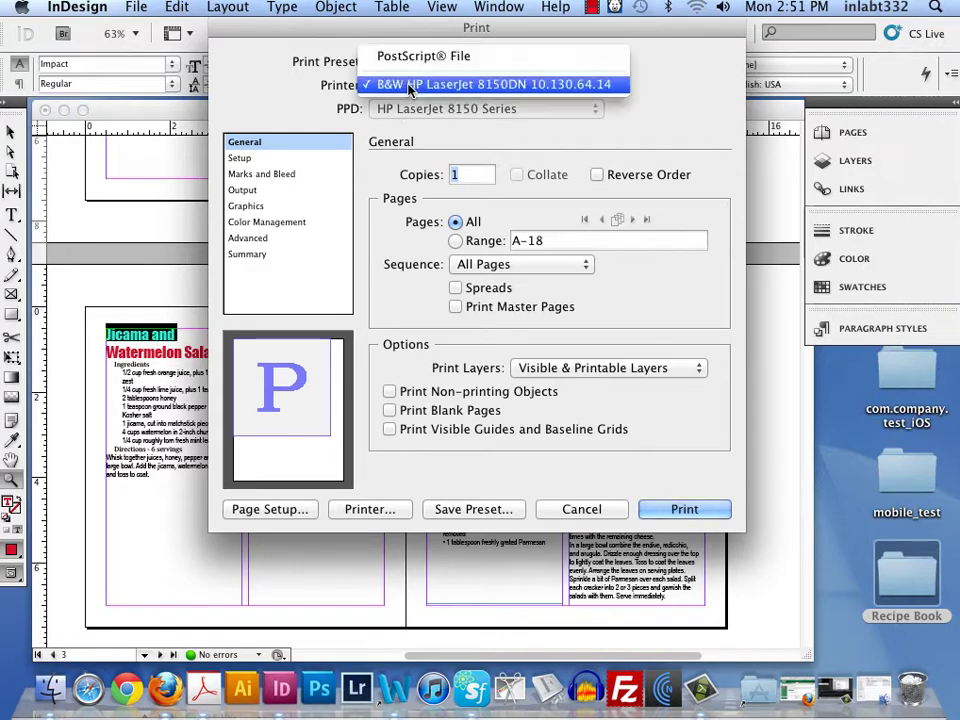
click(409, 88)
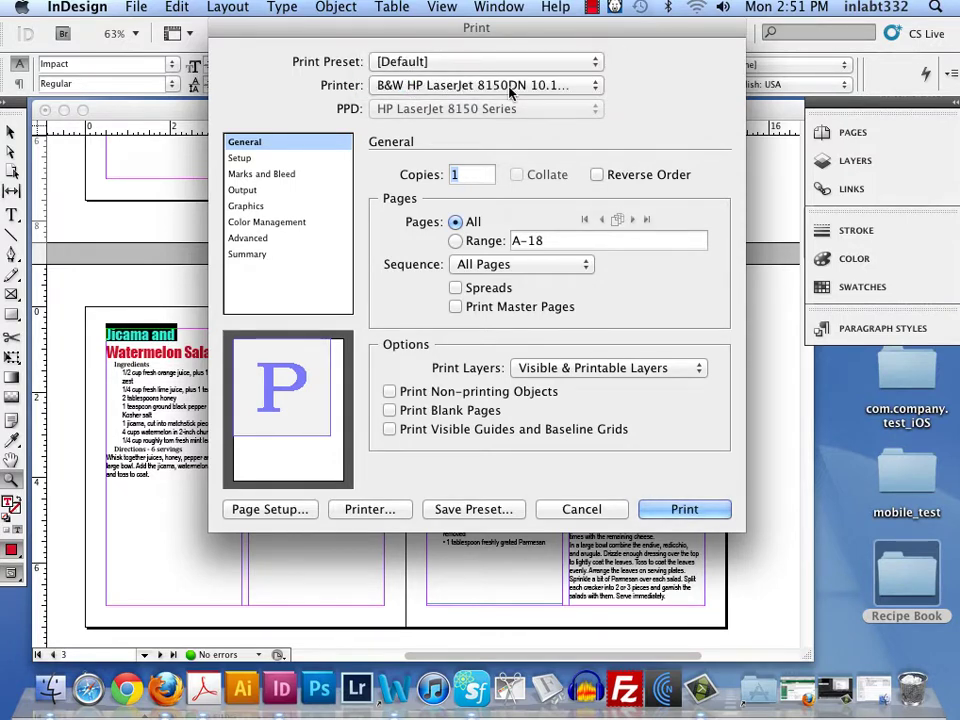
click(456, 288)
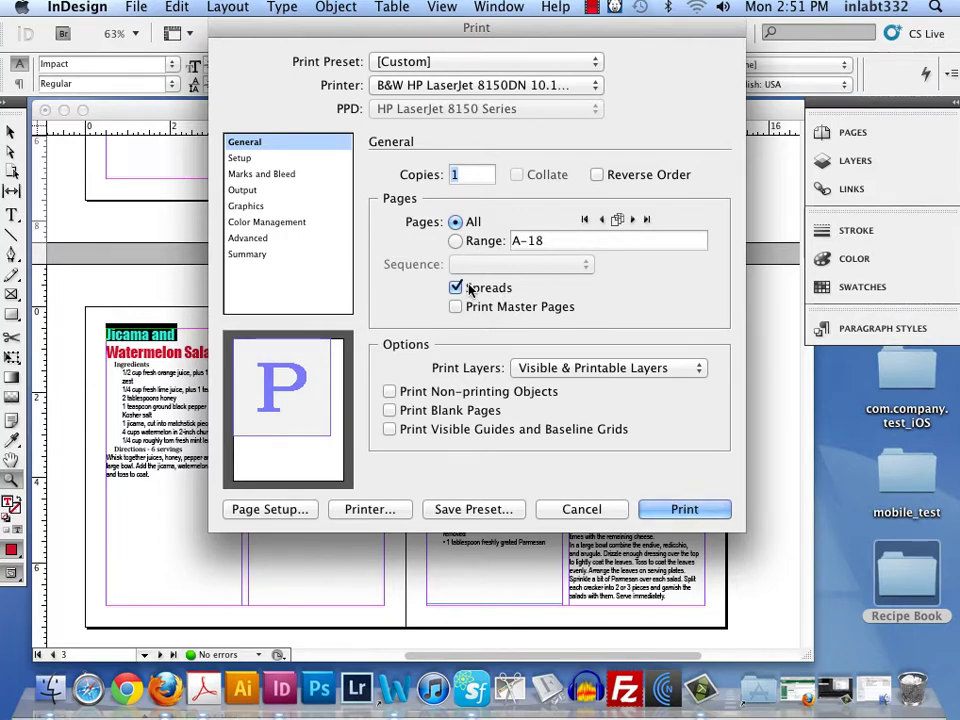
- Turn on Print Blank Pages, Print Non-printing Objects, and Print Visible Guides and Baseline Grids
click(245, 158)
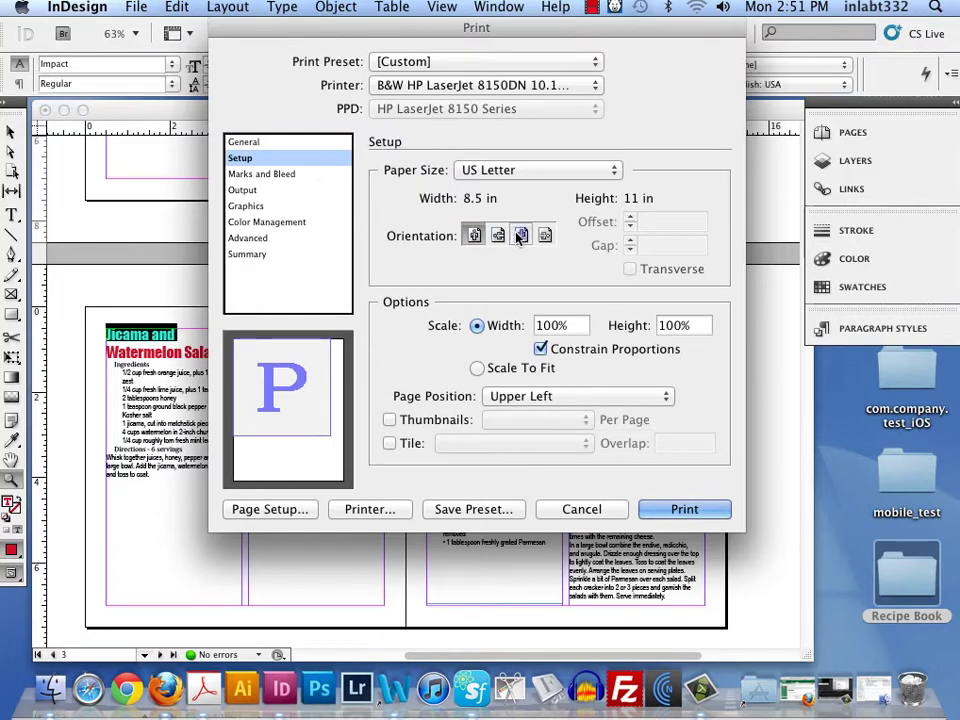
click(345, 142)
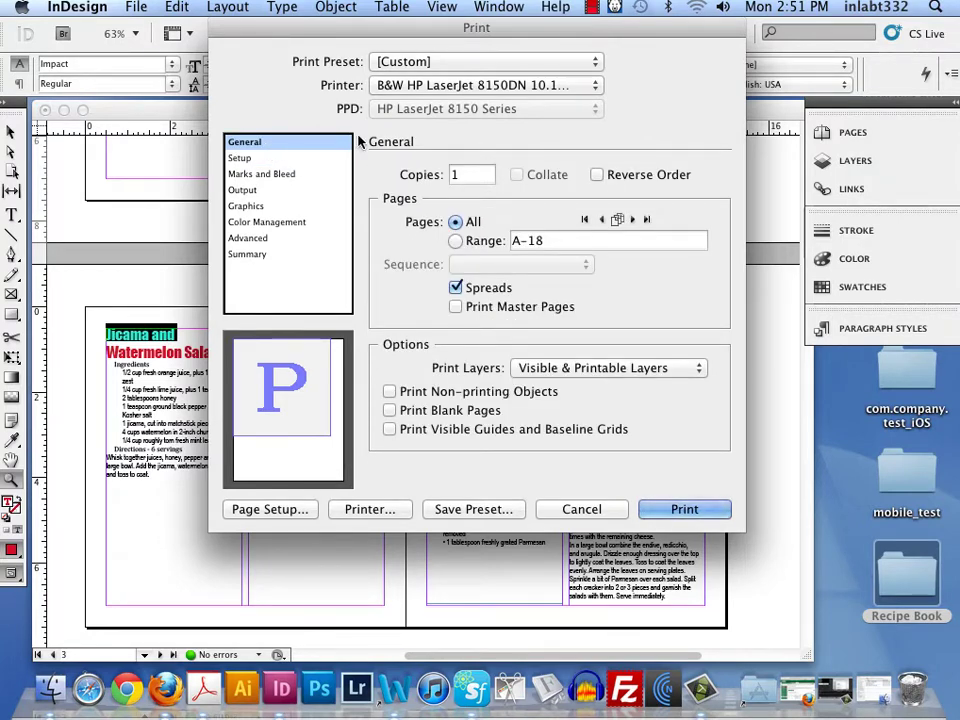
click(390, 410)
click(390, 391)
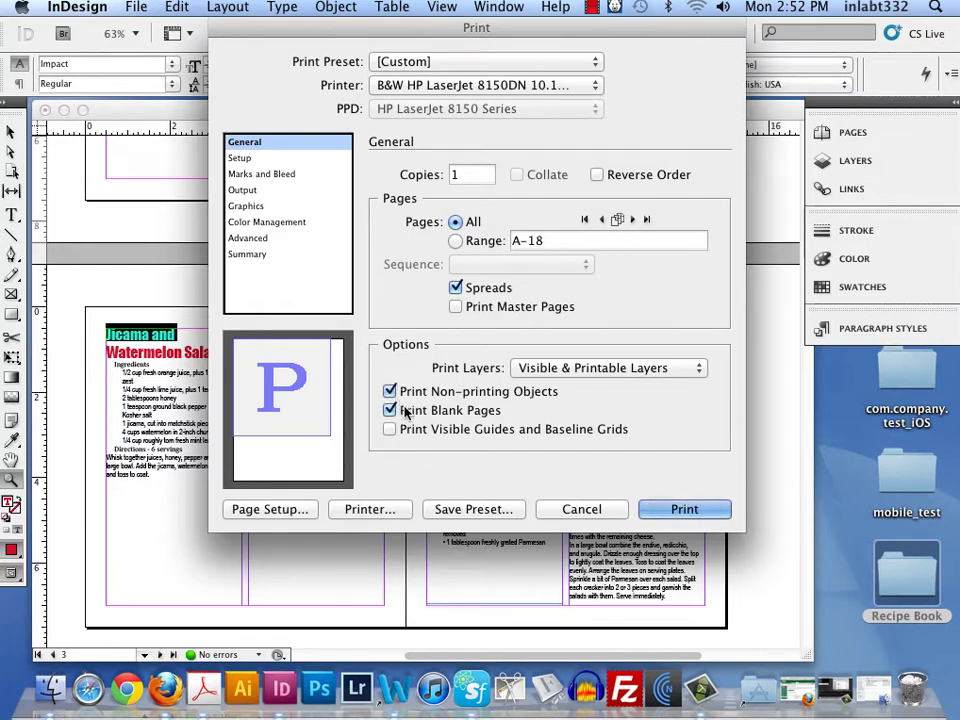
click(390, 429)
- Set 2x2 thumbnails with landscape orientation in Setup and send the print job
click(239, 158)
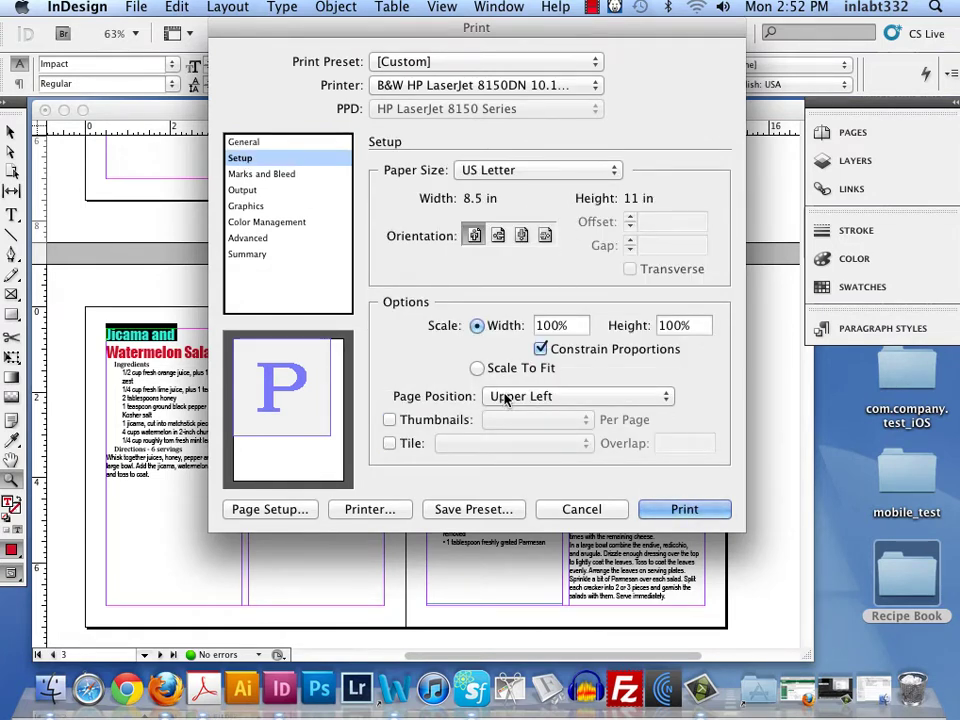
click(389, 420)
click(582, 420)
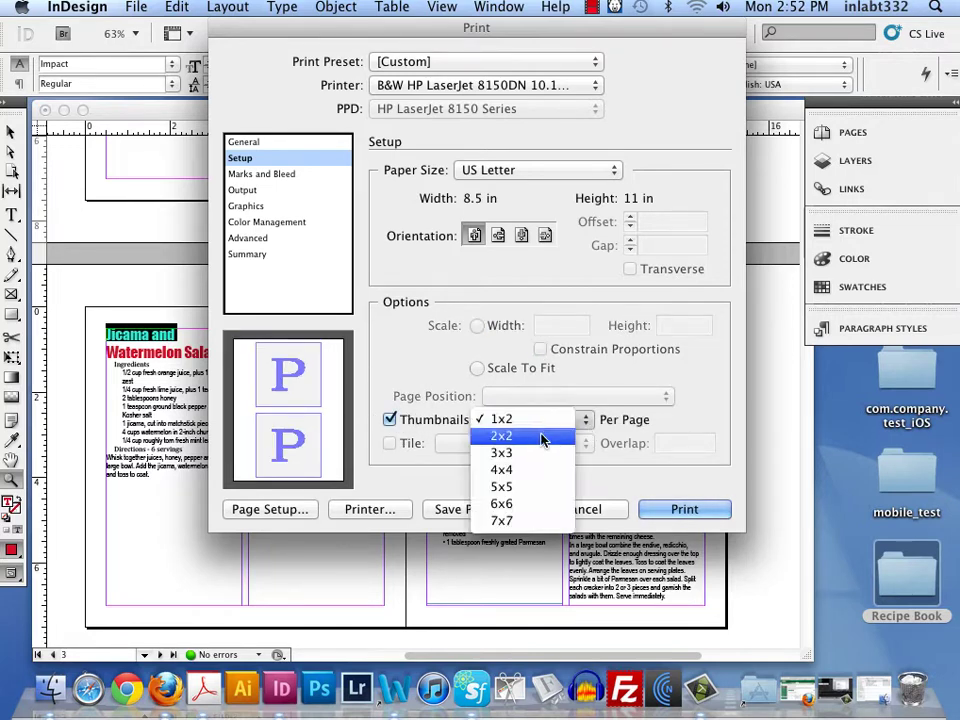
click(541, 440)
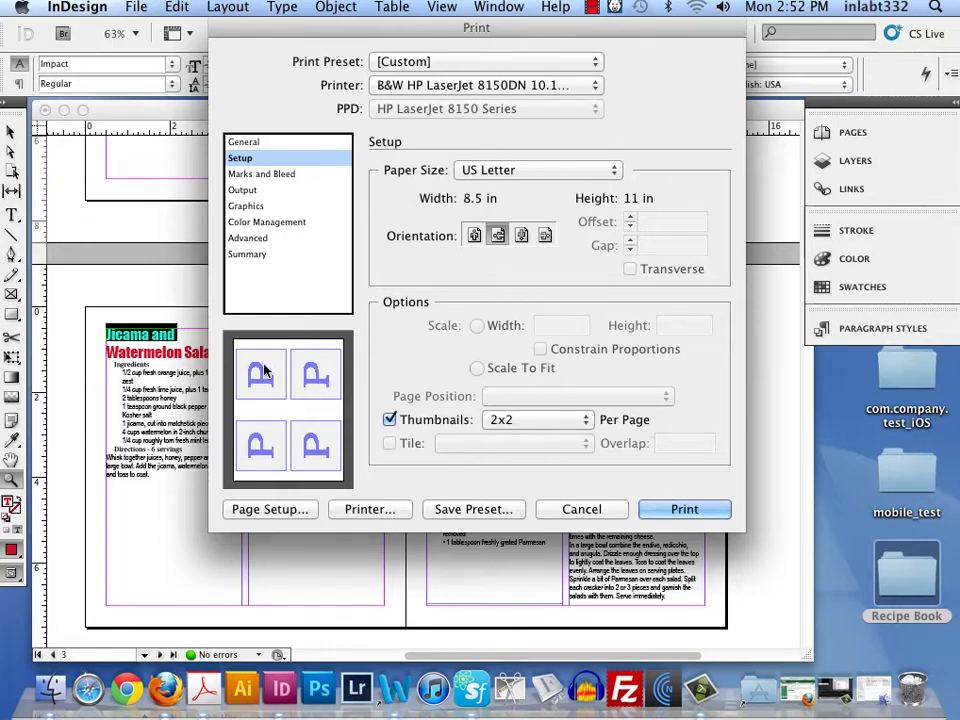
click(474, 235)
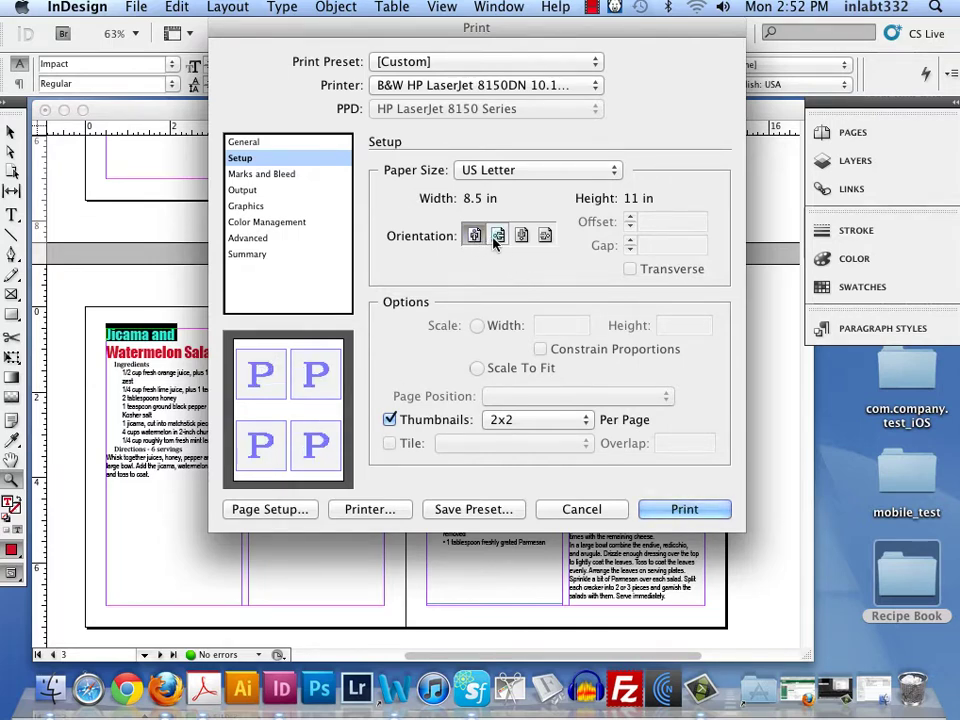
click(497, 236)
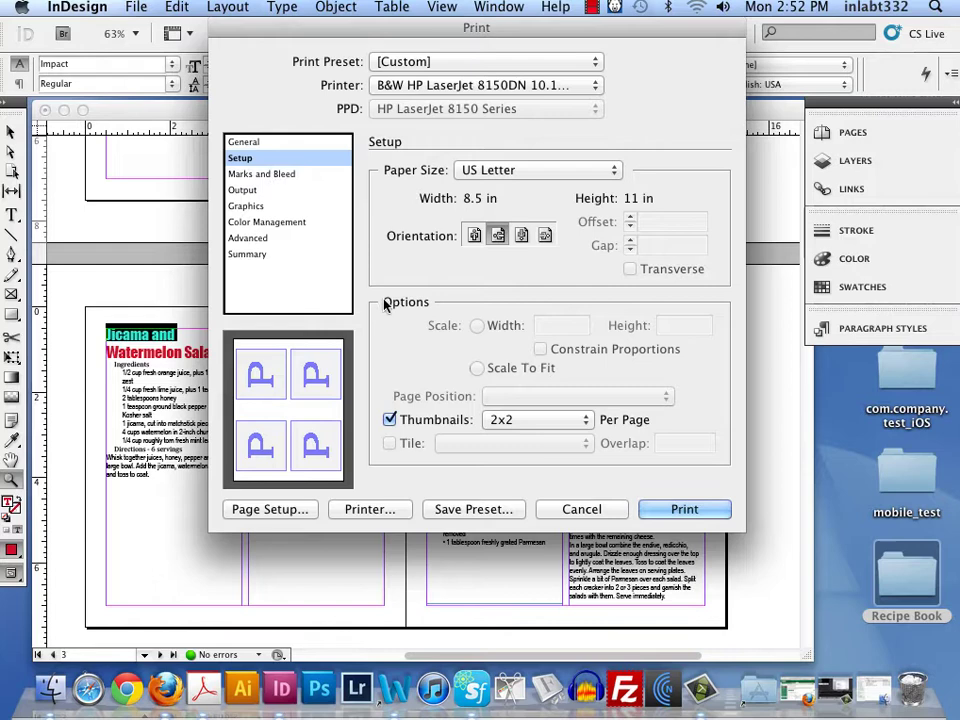
click(665, 509)
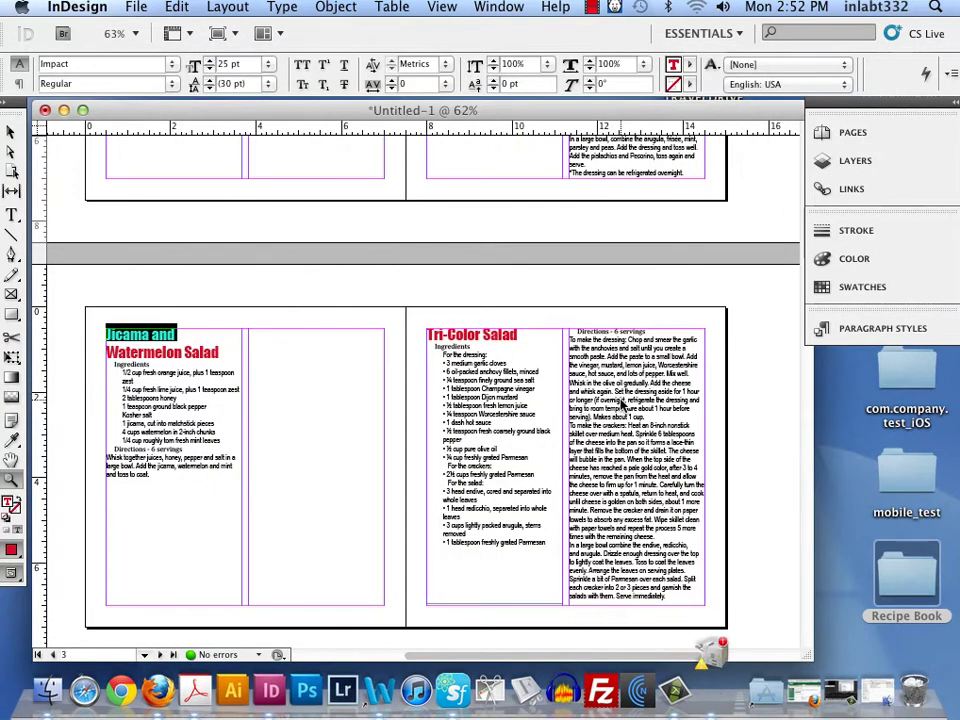
- Open the B&W HP LaserJet queue from the Dock and move it aside to watch Untitled-1 spool
click(716, 692)
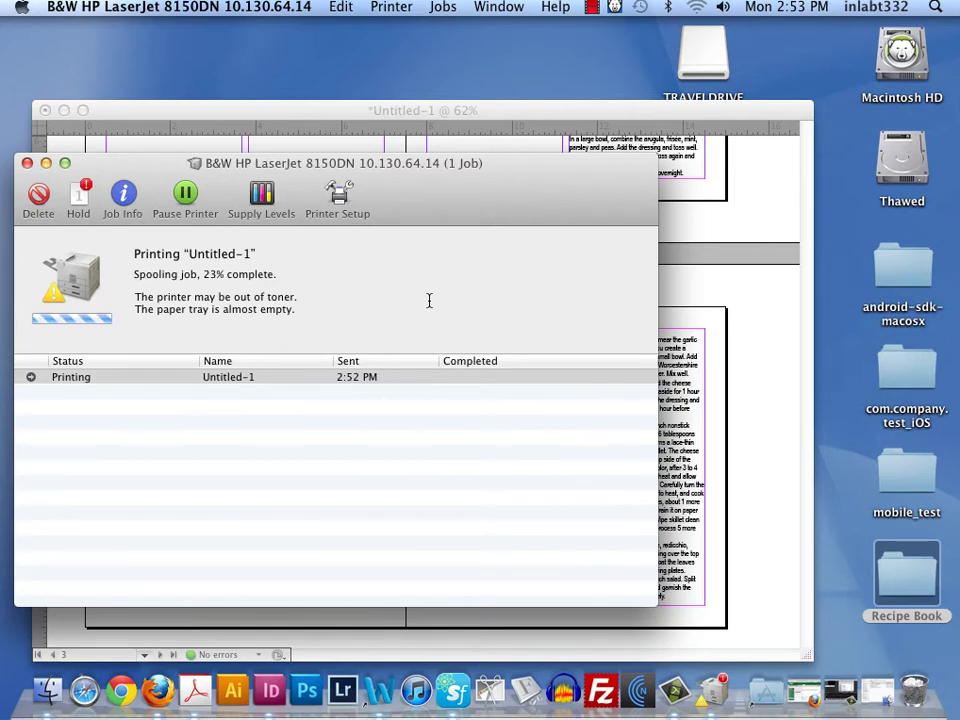
drag(300, 162, 485, 57)
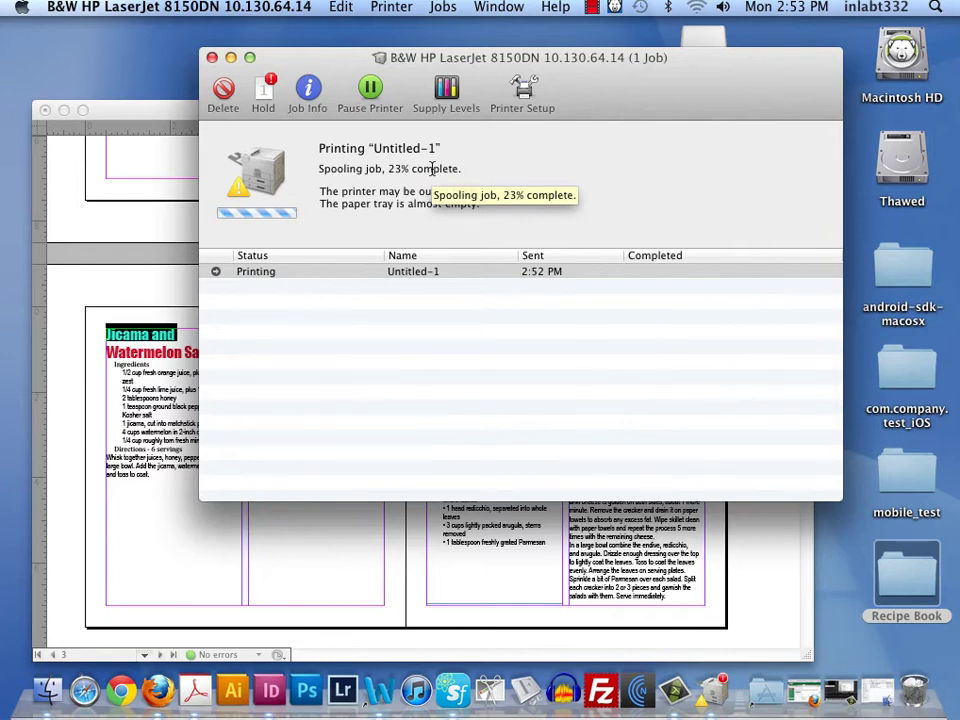
drag(605, 84, 720, 57)
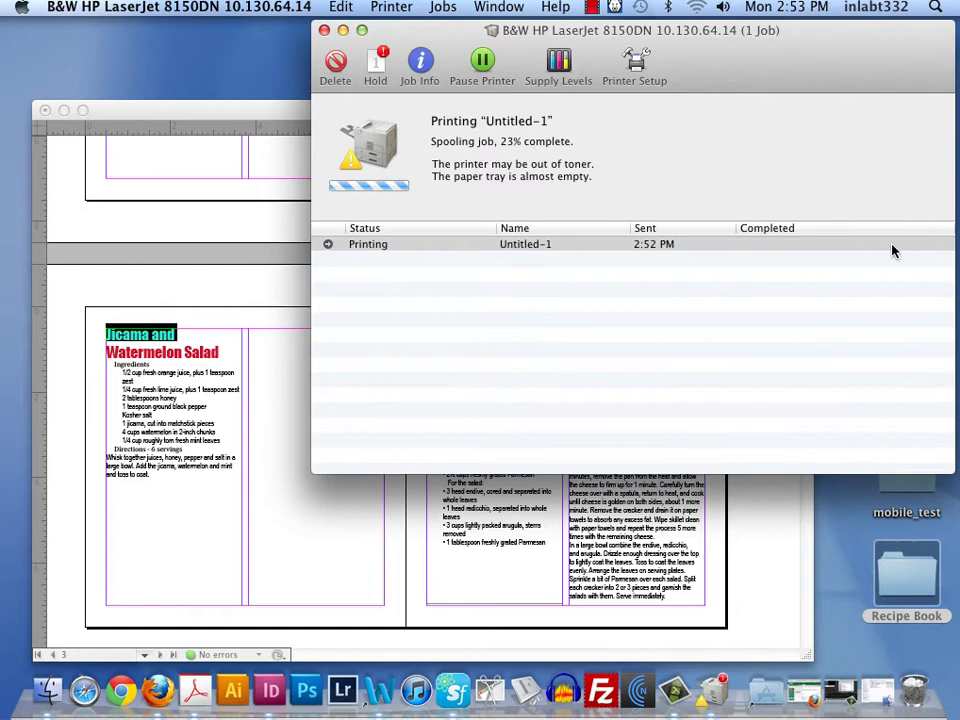
- Save the document as 'Recipe Book 11-12-12' in the Recipe Book folder
click(253, 117)
click(136, 7)
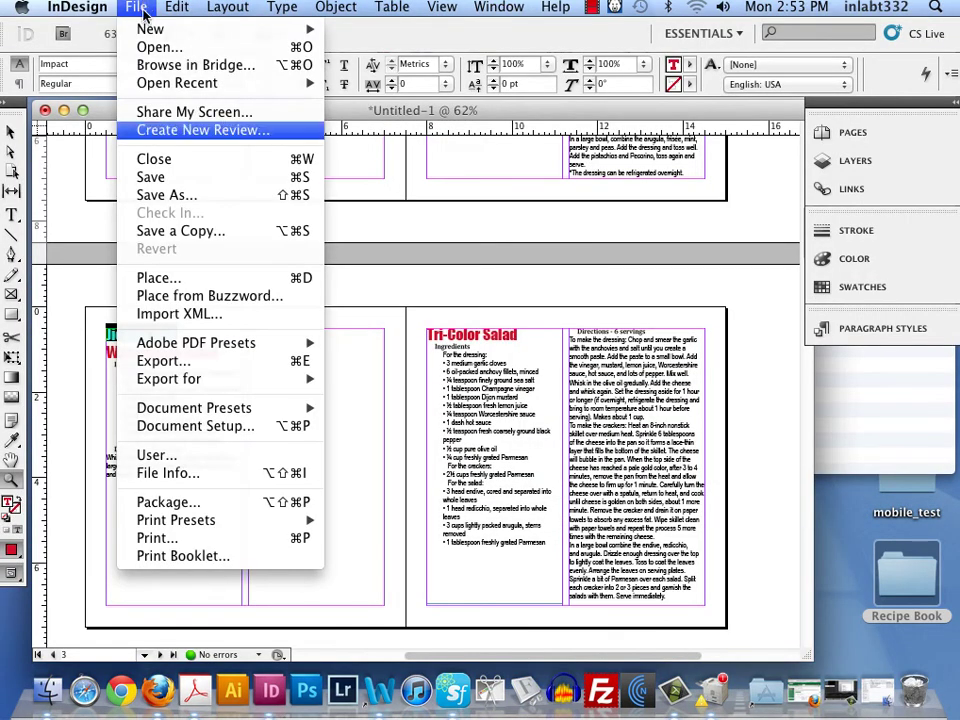
click(174, 196)
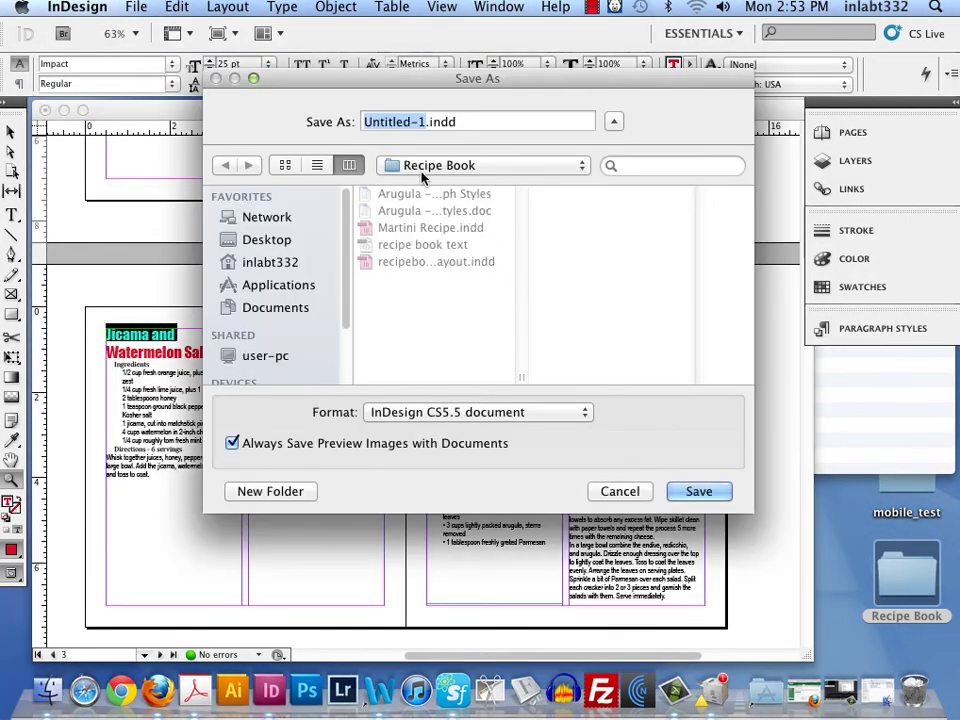
text(Recib)
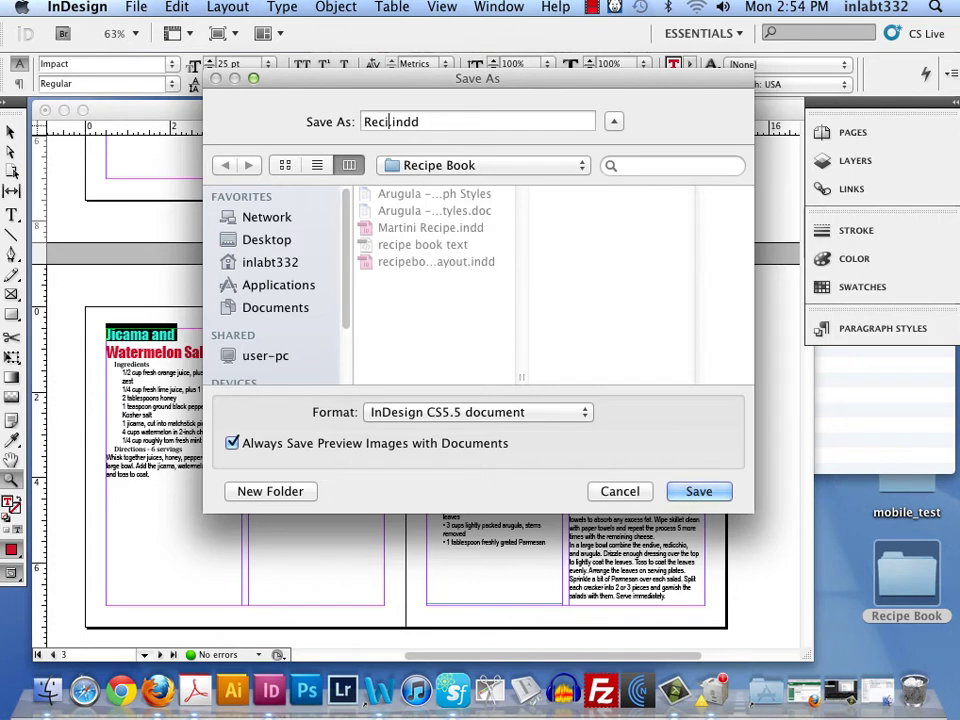
key(BackSpace)
text(pe Book)
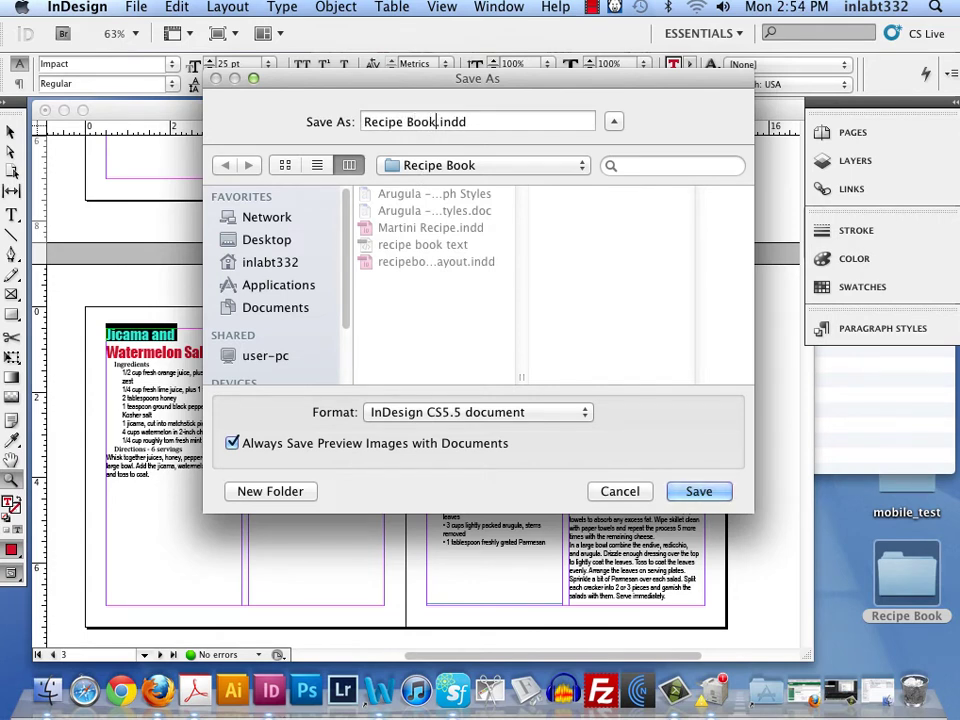
text( 11-12-12)
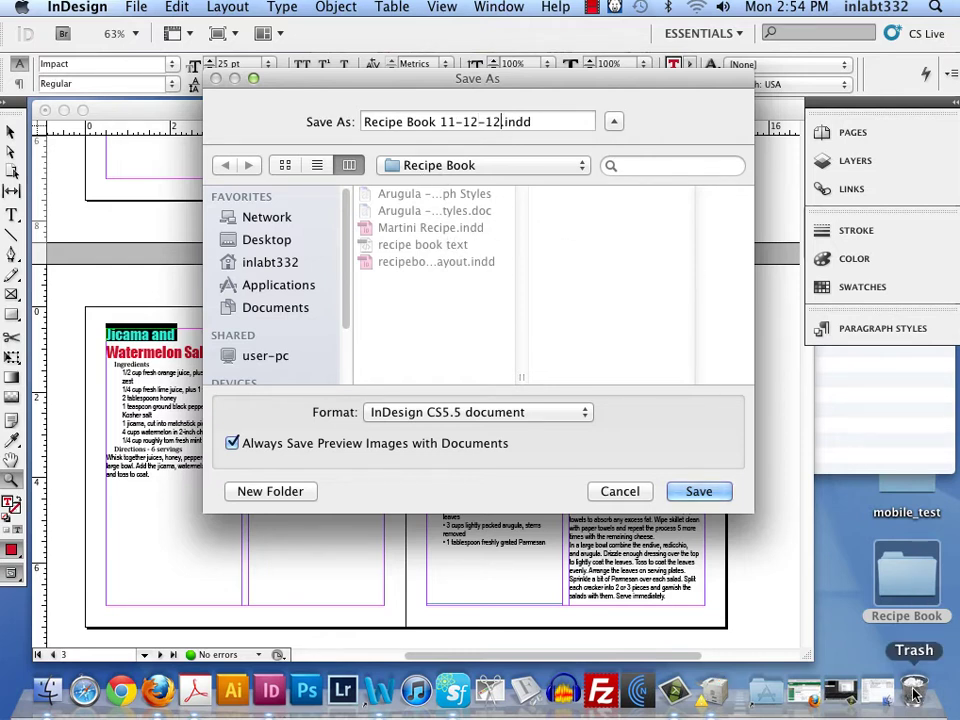
click(806, 6)
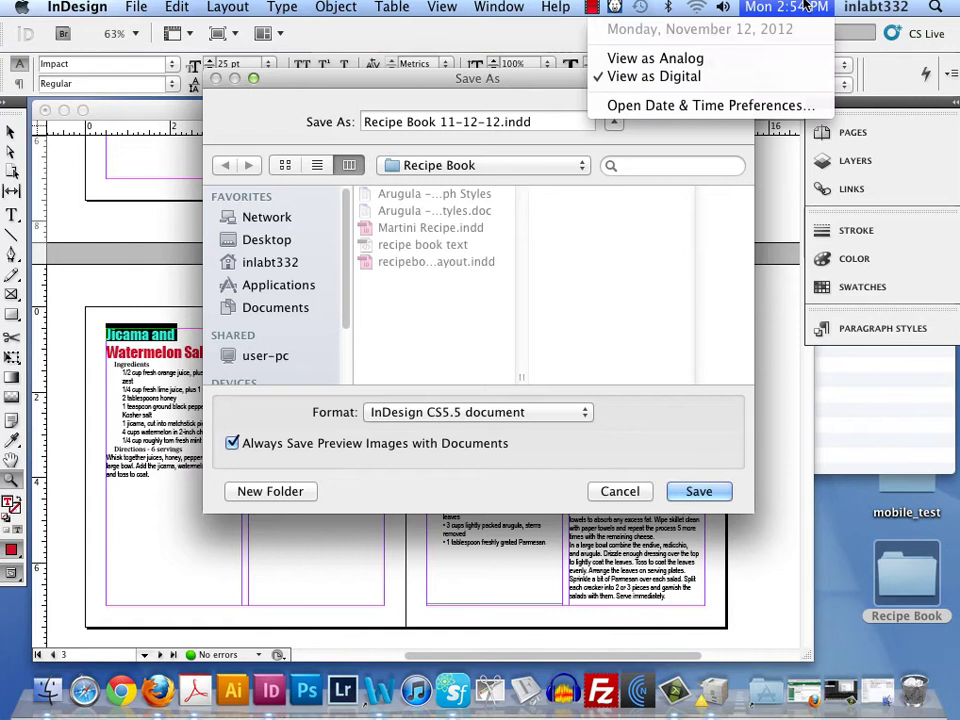
click(806, 6)
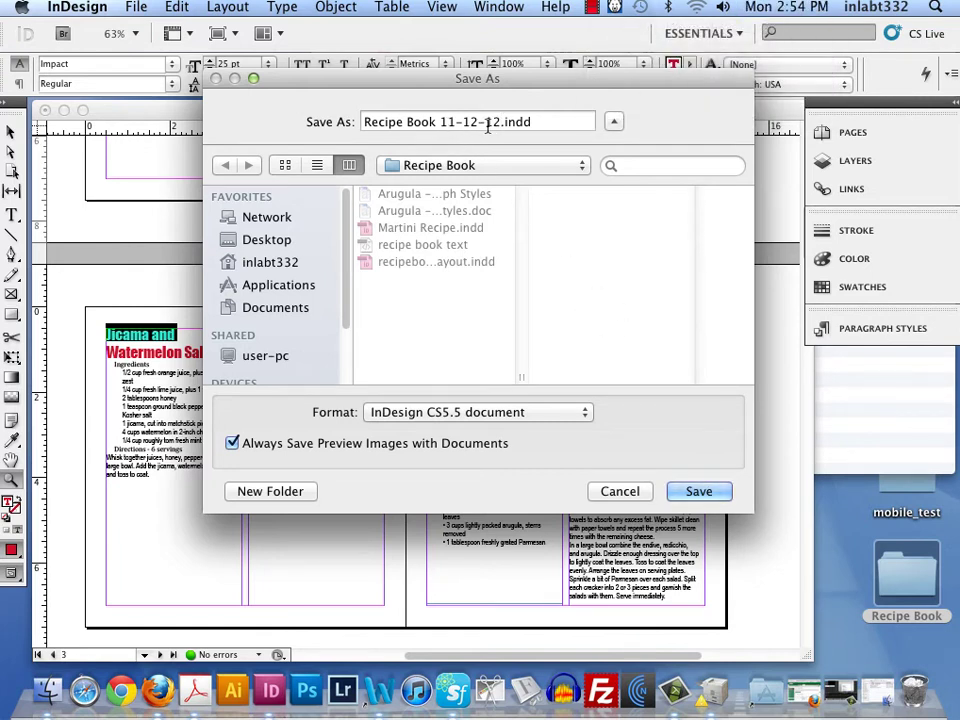
drag(500, 122, 440, 122)
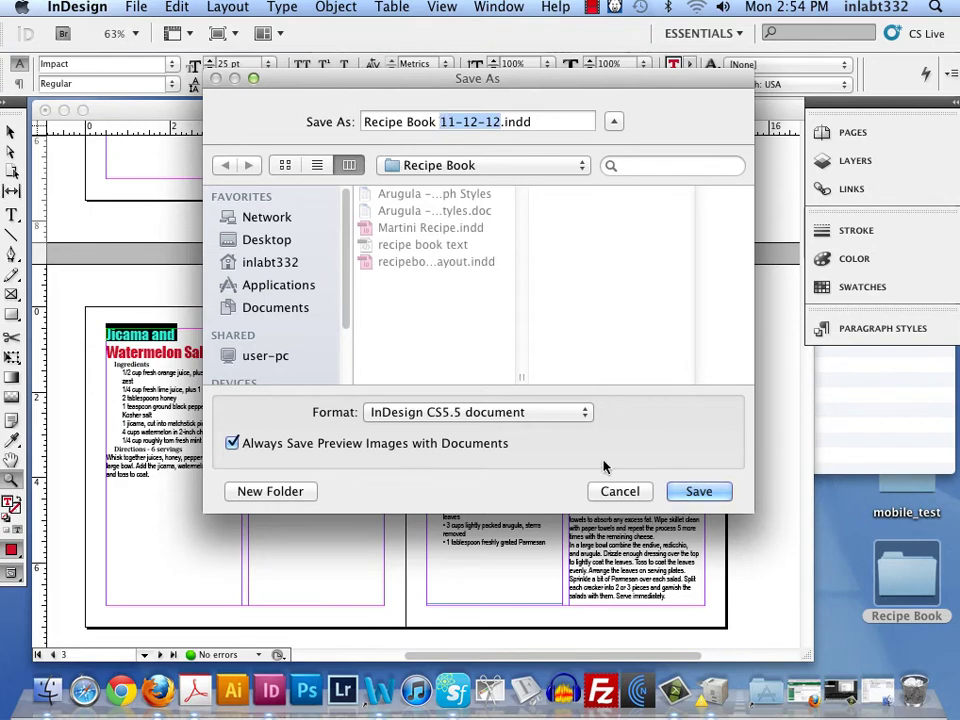
key(Escape)
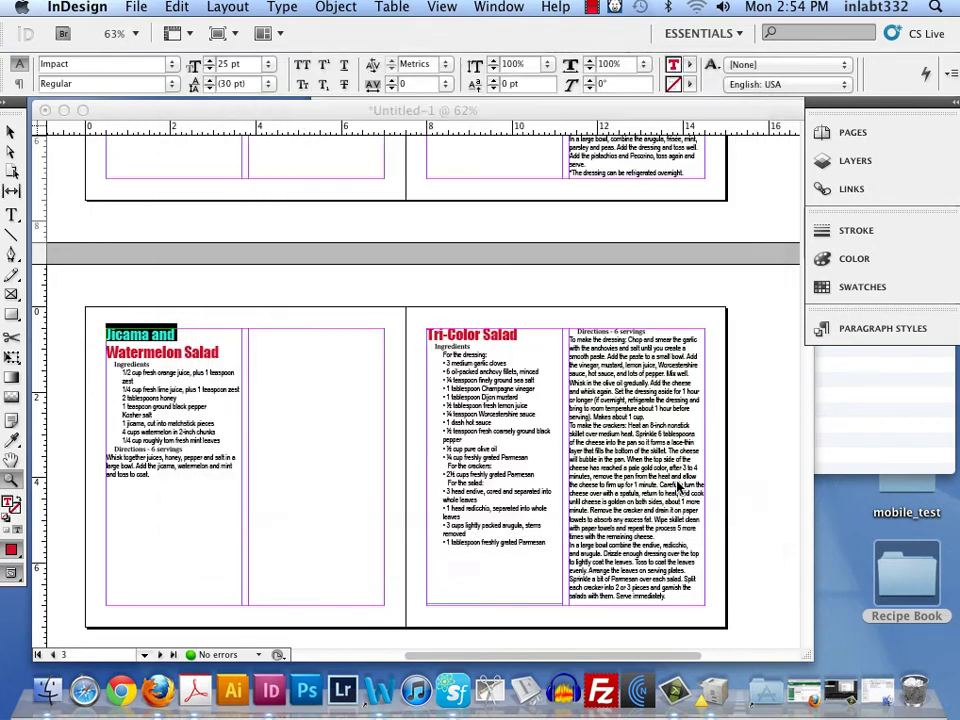
- Reopen the printer queue to confirm it is empty and Printer Ready, then restore the minimized window
click(713, 690)
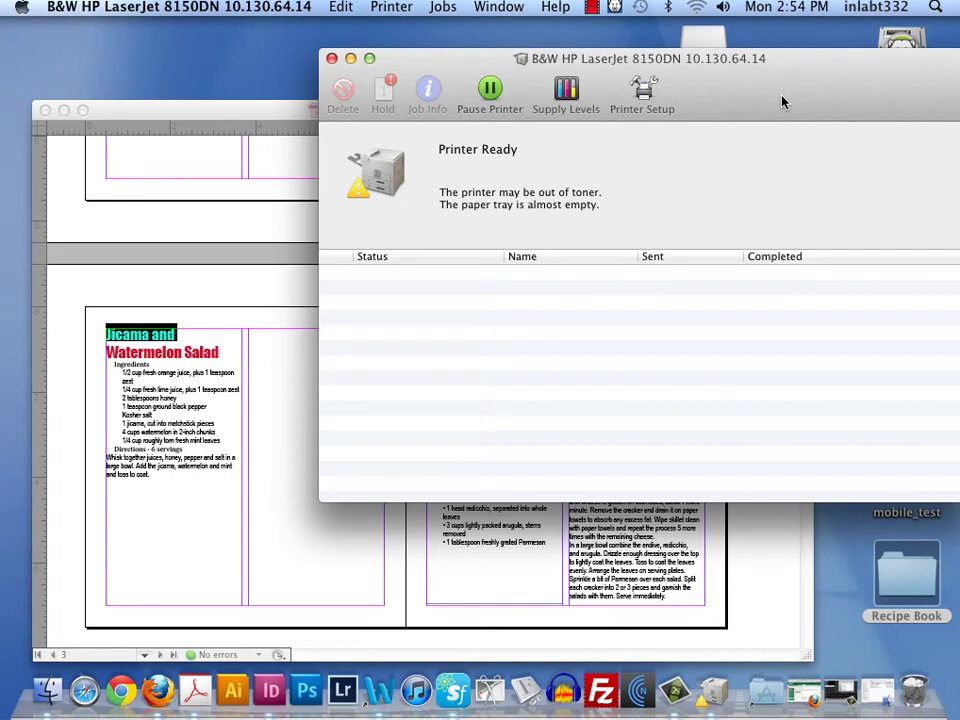
drag(778, 92, 767, 103)
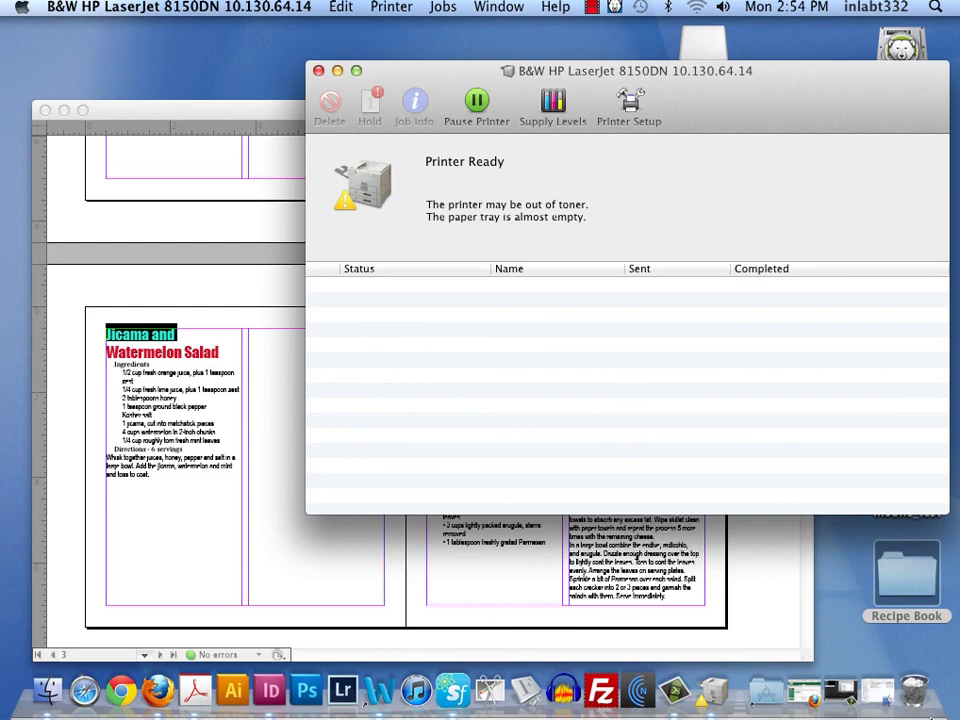
click(838, 700)
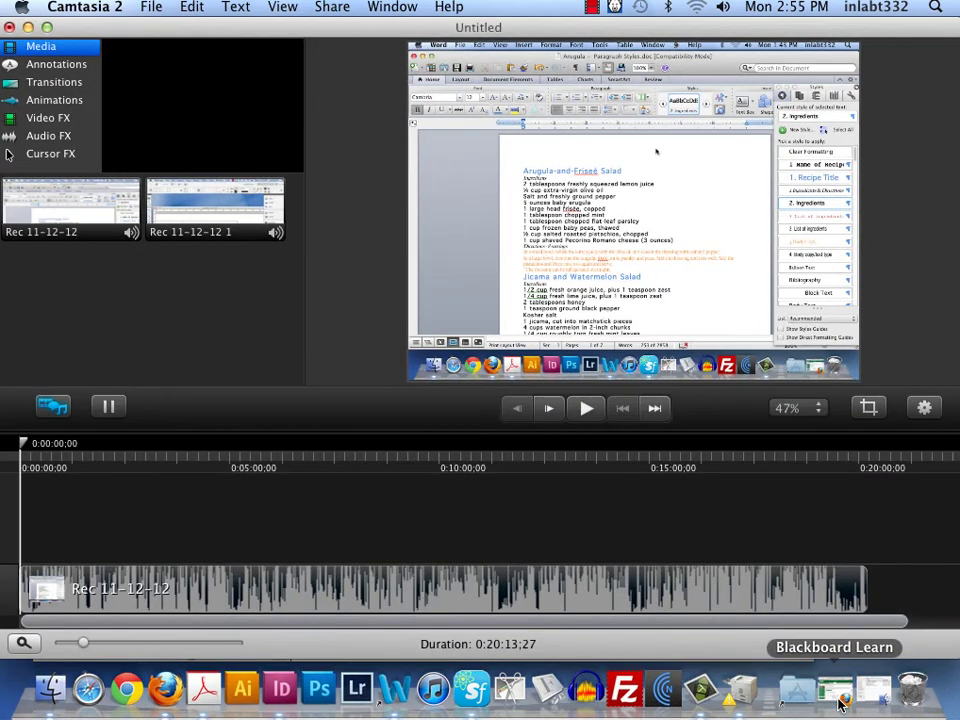